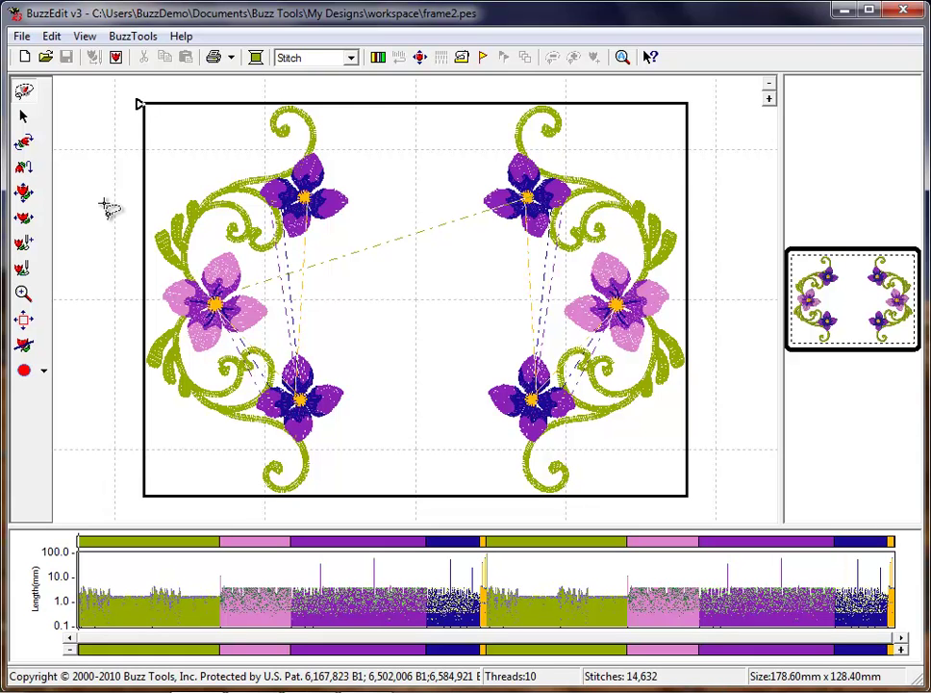
Step: Insert Monogram.pes at the end of the design, after the frame's stitches
left_click(21, 37)
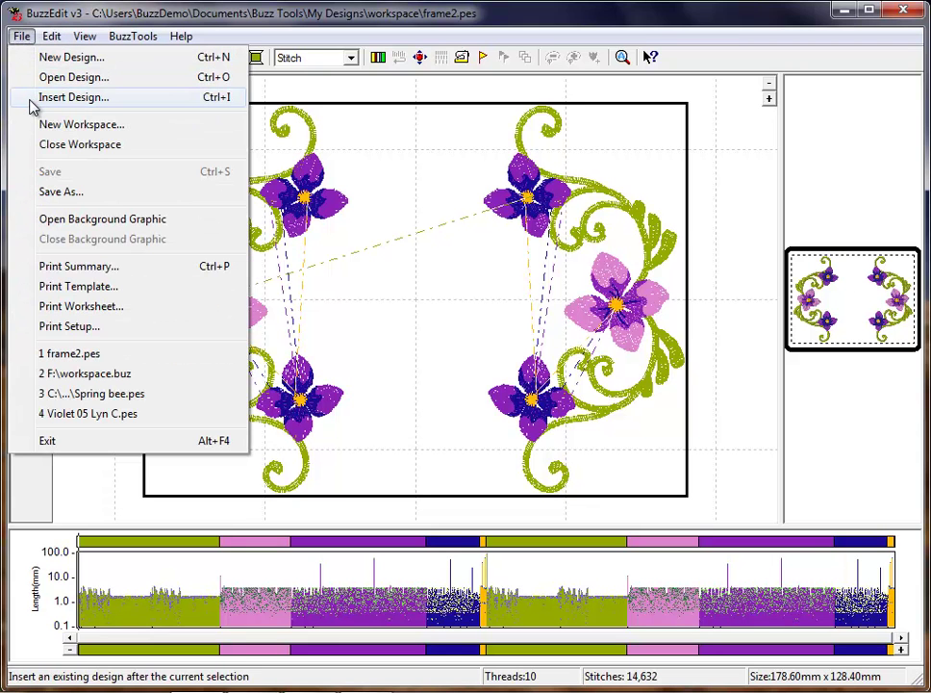
left_click(32, 101)
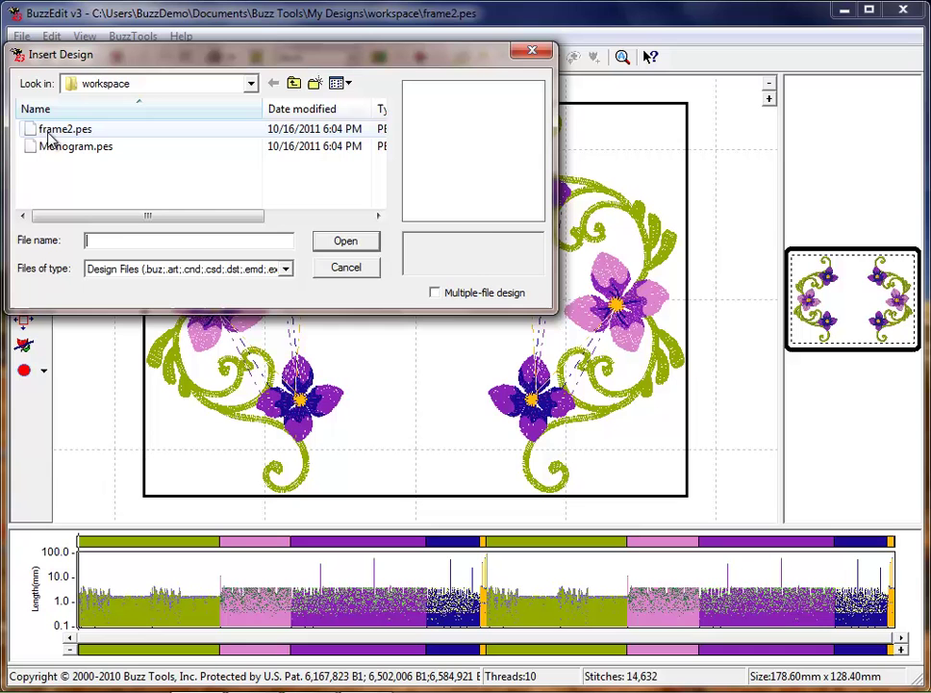
left_click(56, 151)
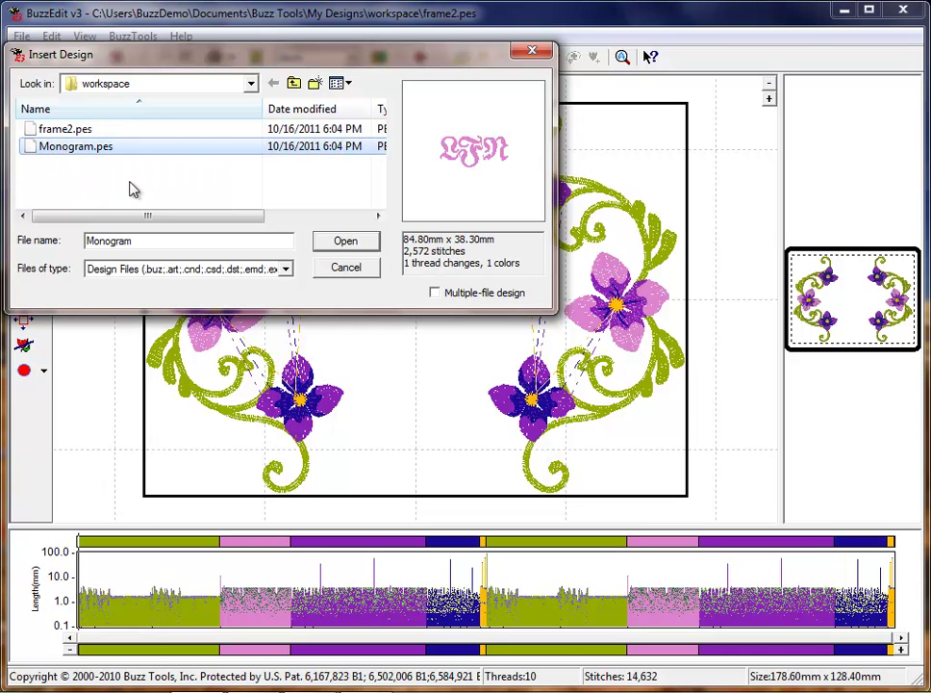
left_click(332, 248)
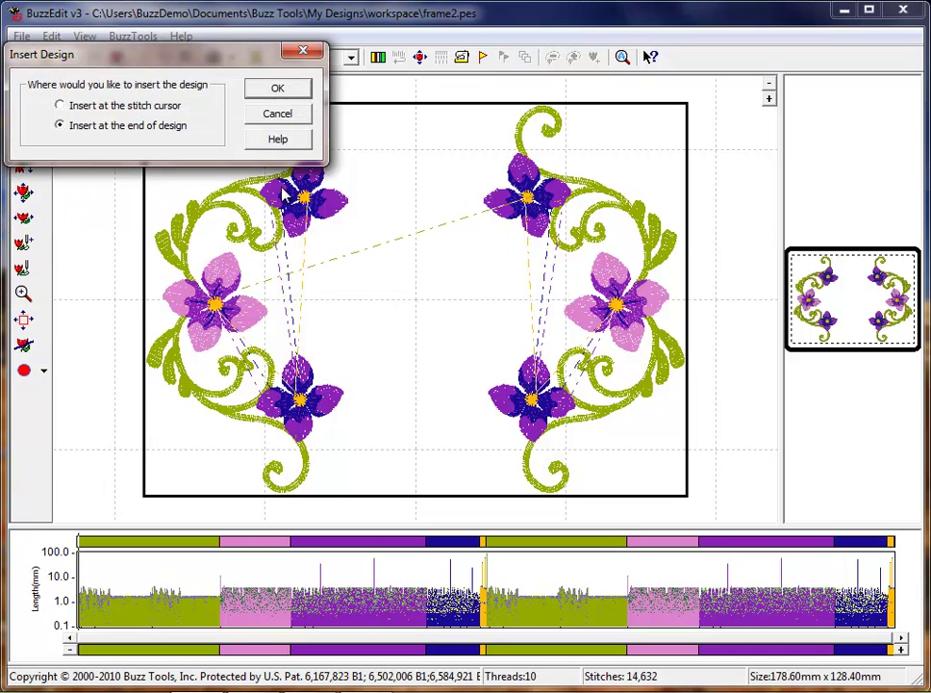
left_click(276, 93)
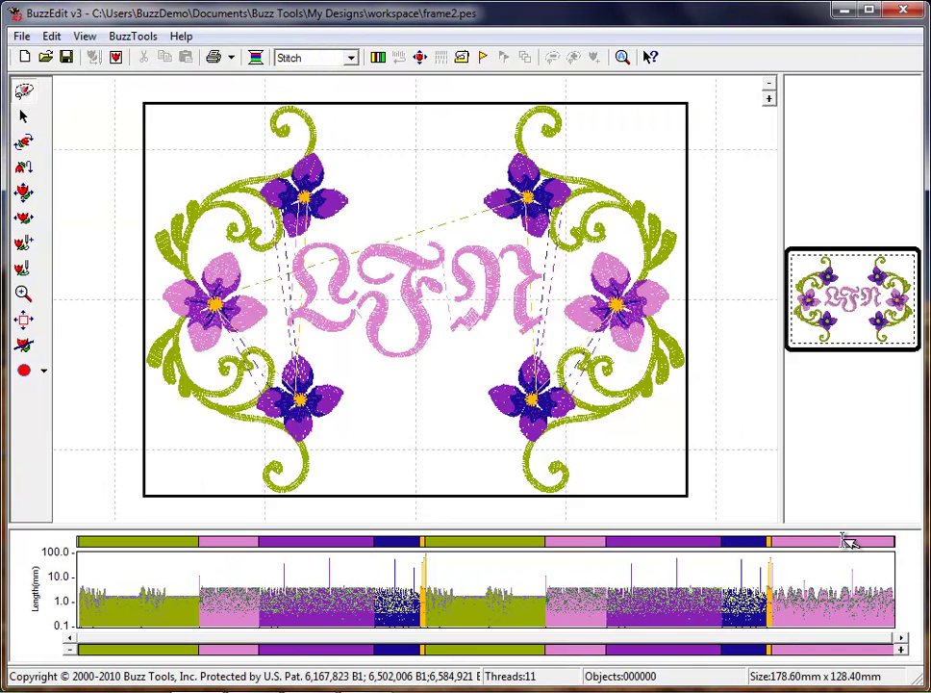
Step: Select the pink Lilac LFM monogram and nudge it to the centre of the frame
left_click(847, 544)
left_click(846, 544)
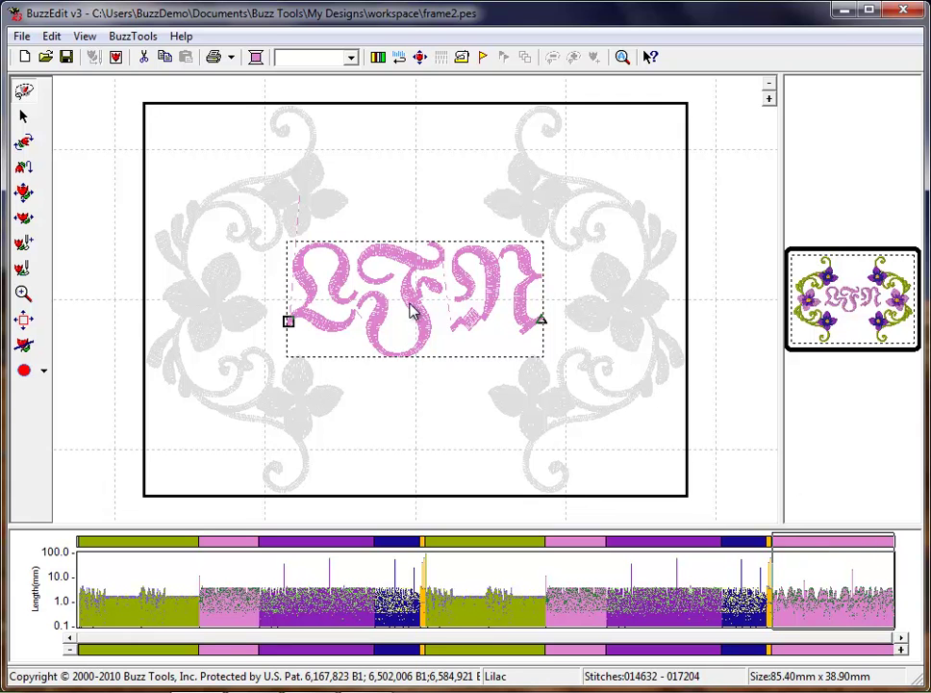
mouse_move(411, 306)
left_mouse_down()
mouse_move(424, 349)
mouse_move(477, 311)
mouse_move(403, 308)
mouse_move(418, 317)
left_mouse_up()
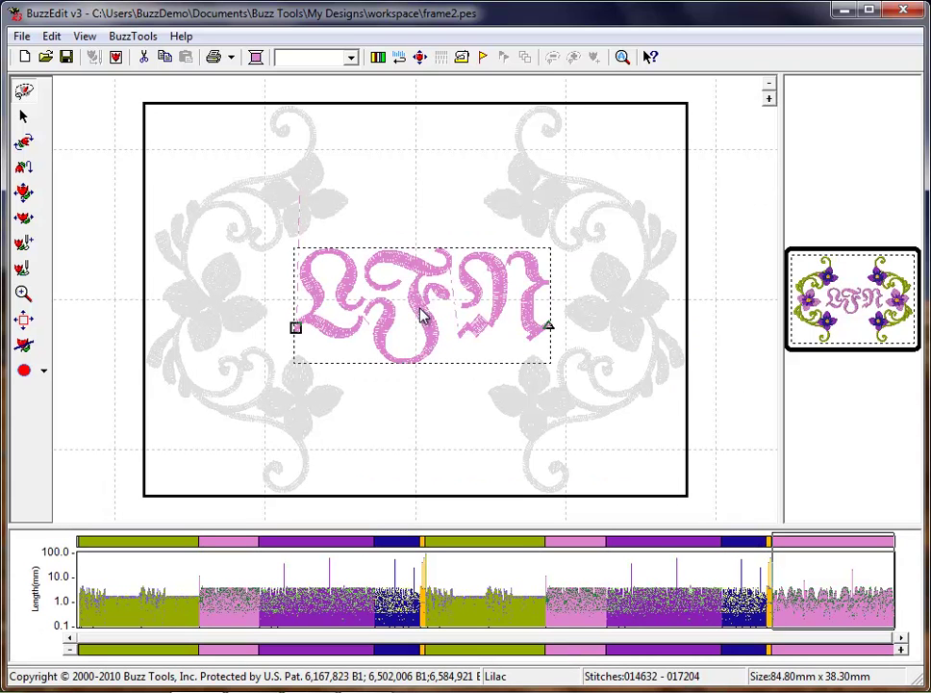
left_click(712, 242)
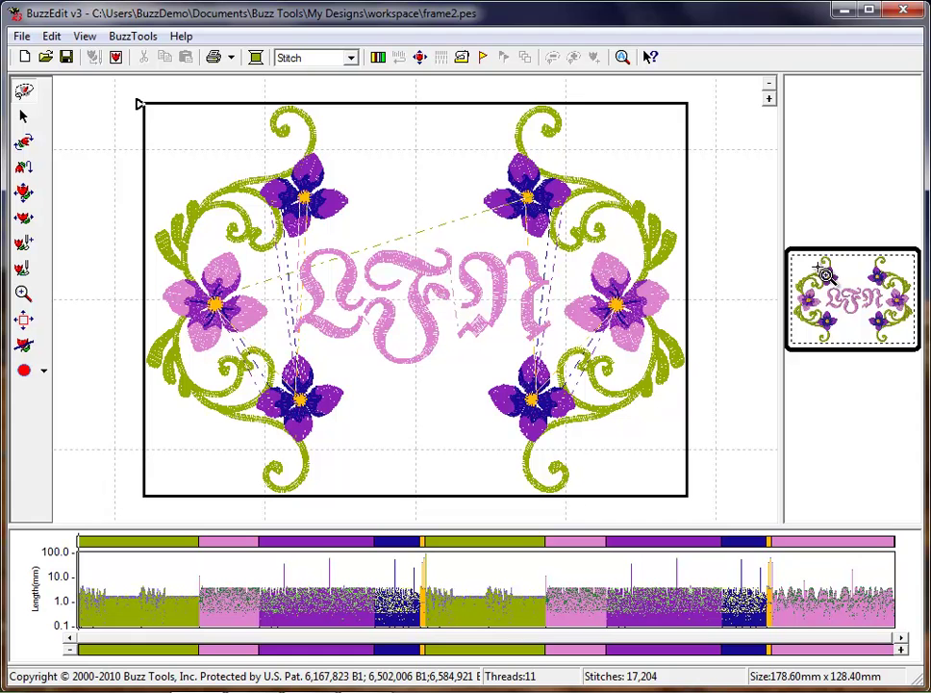
left_click_drag(825, 276, 850, 299)
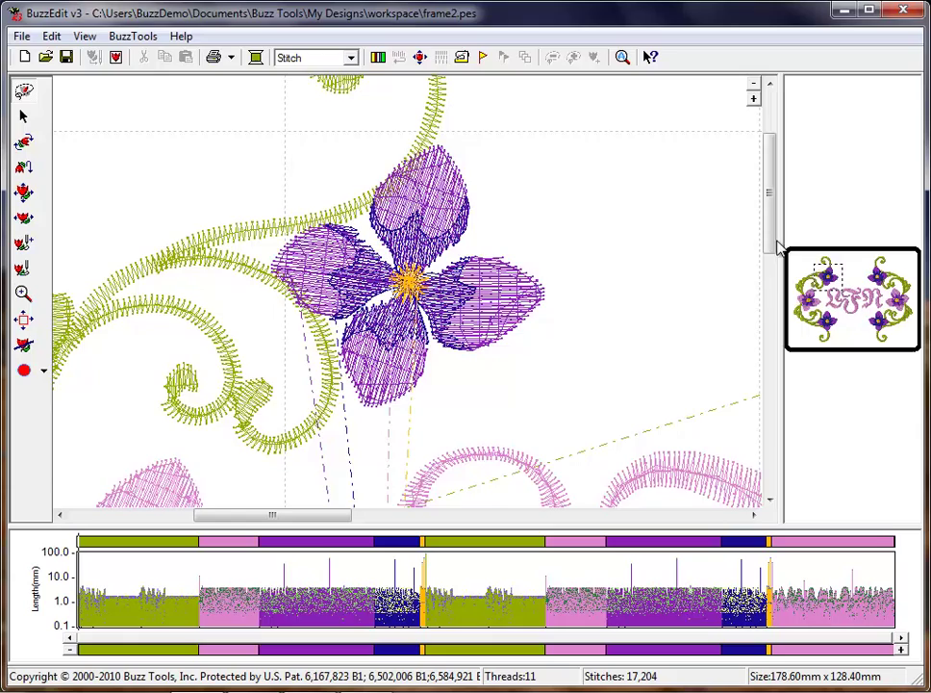
left_click_drag(770, 222, 769, 356)
scroll(802, 363, "down", 3)
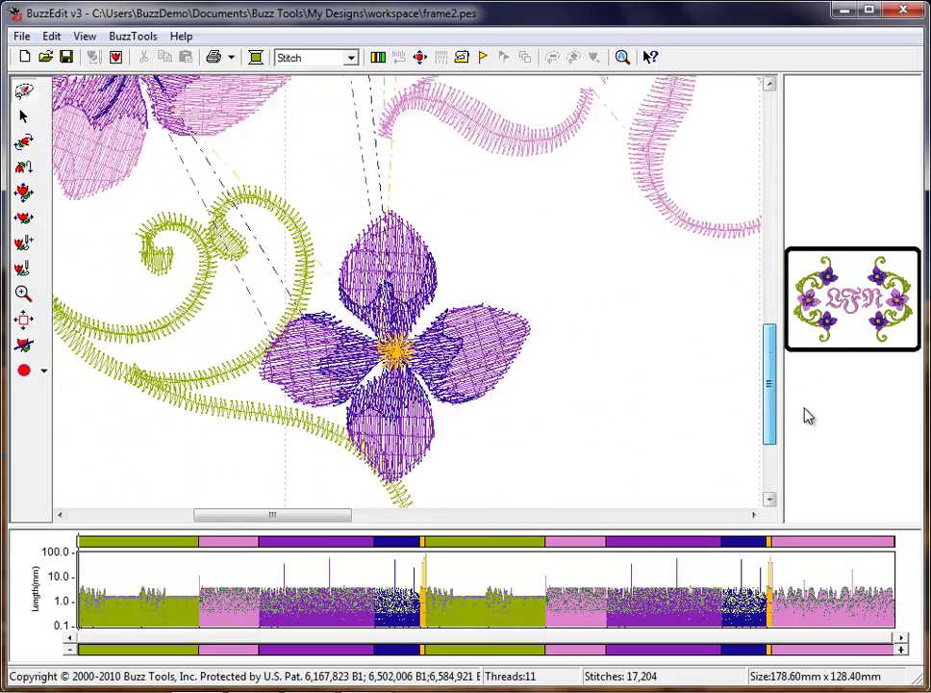
left_click_drag(334, 519, 663, 516)
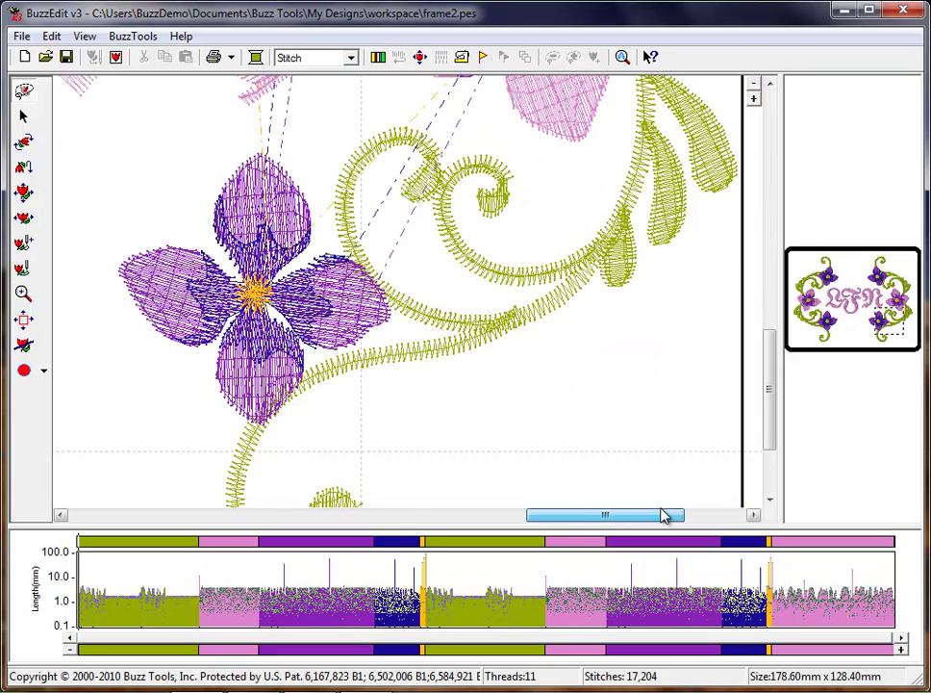
left_click(894, 294)
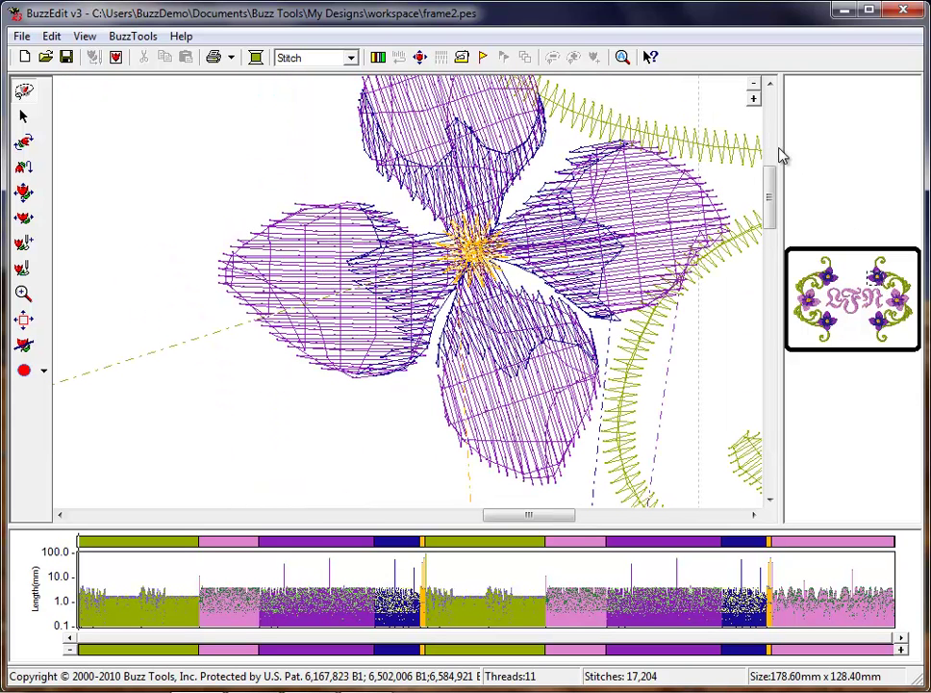
left_click(756, 90)
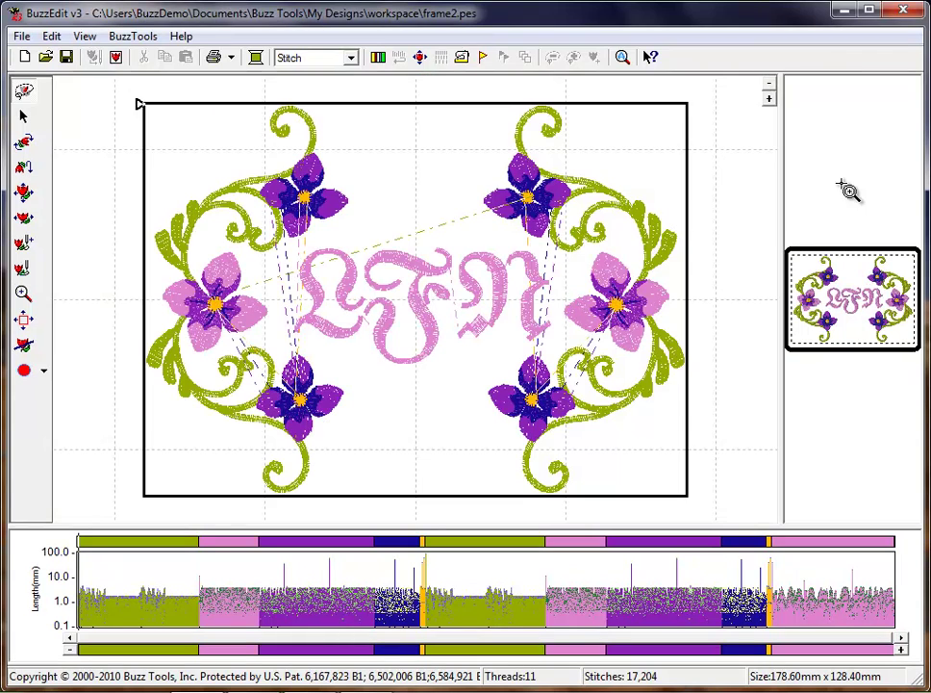
left_click(864, 272)
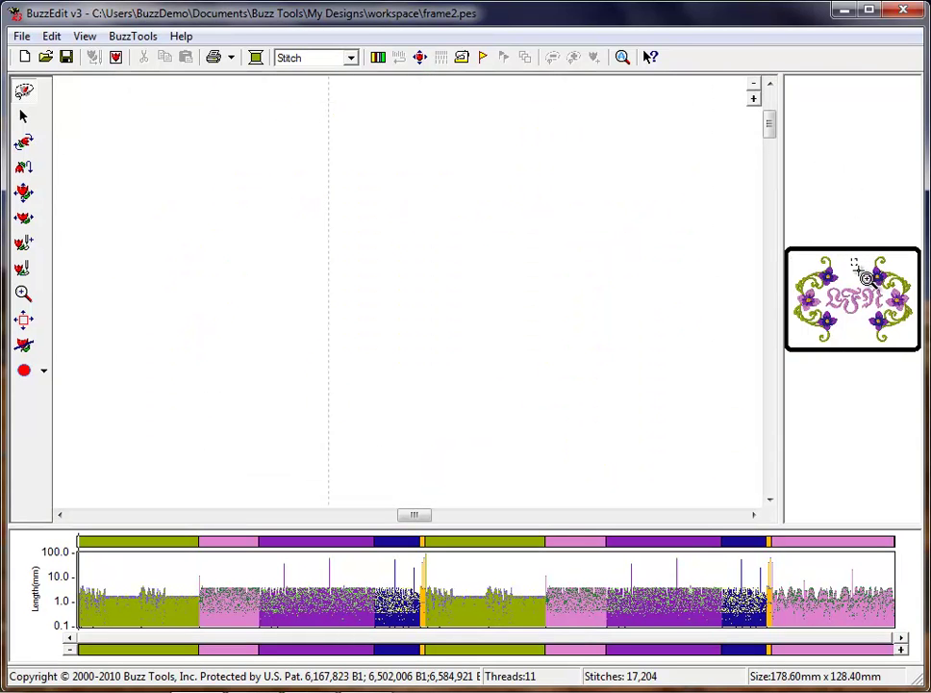
left_click(756, 90)
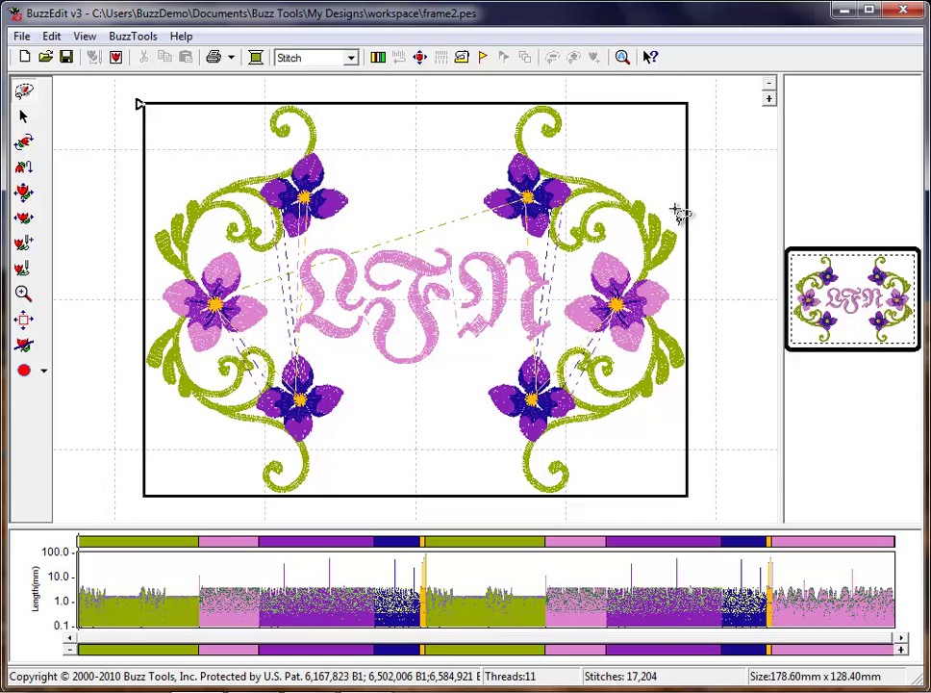
left_click(154, 547)
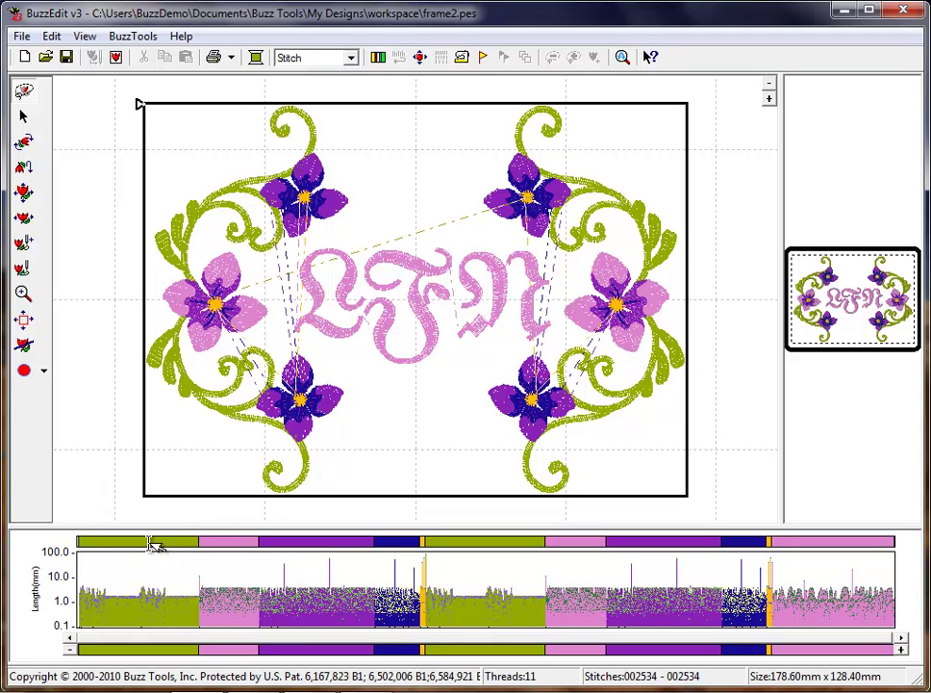
left_click(231, 541)
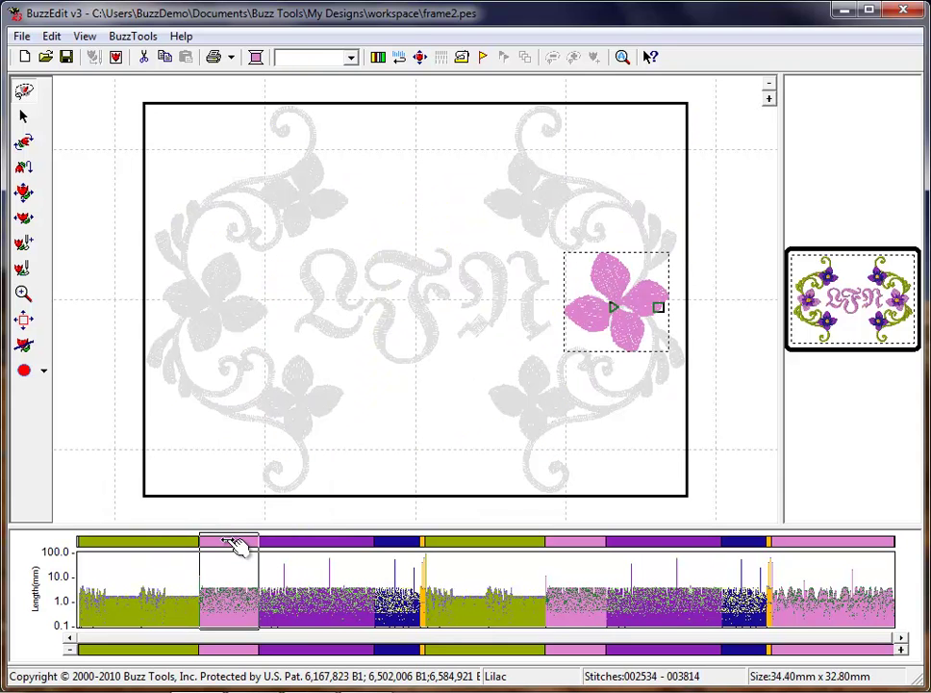
left_click(129, 266)
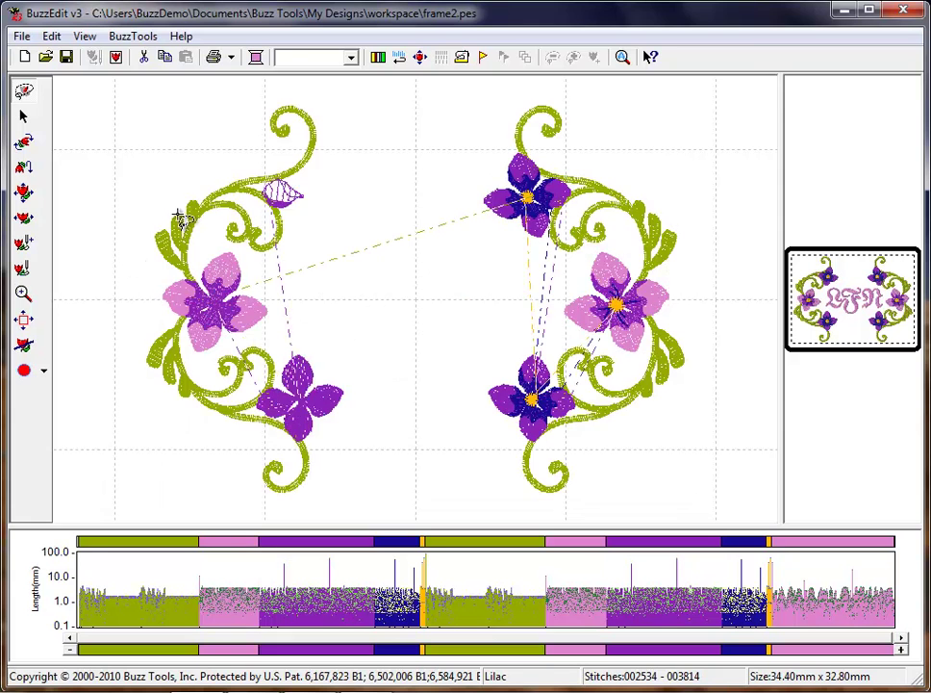
left_click(462, 58)
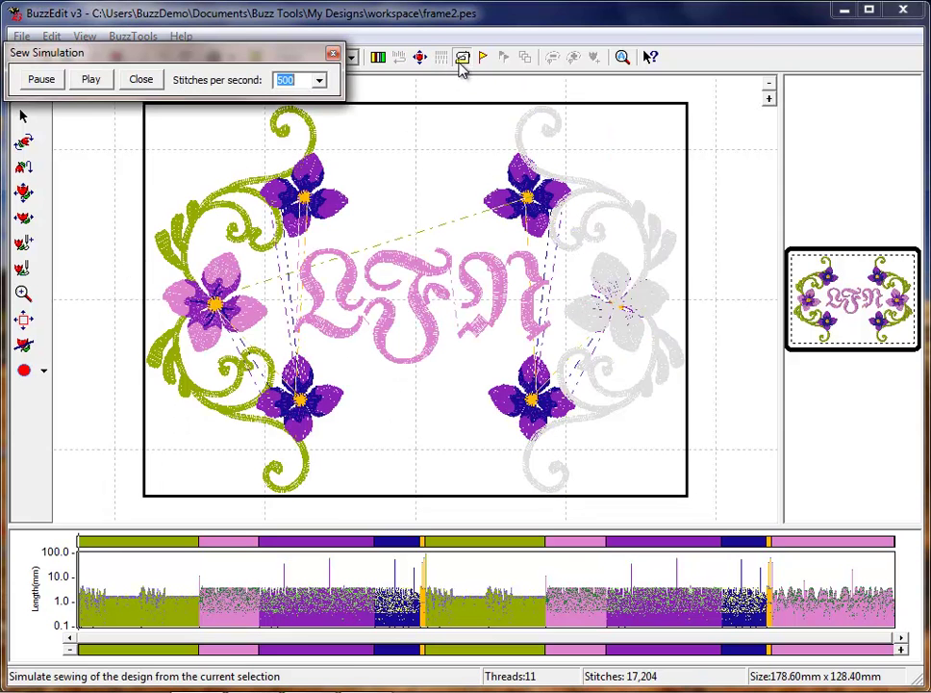
left_click(91, 80)
left_click(41, 80)
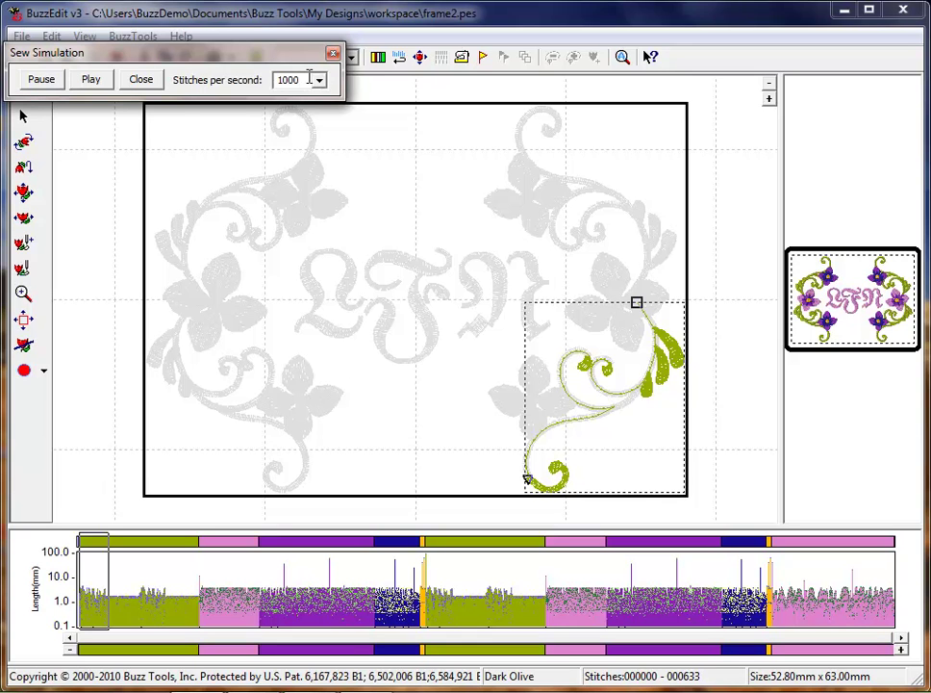
left_click(91, 80)
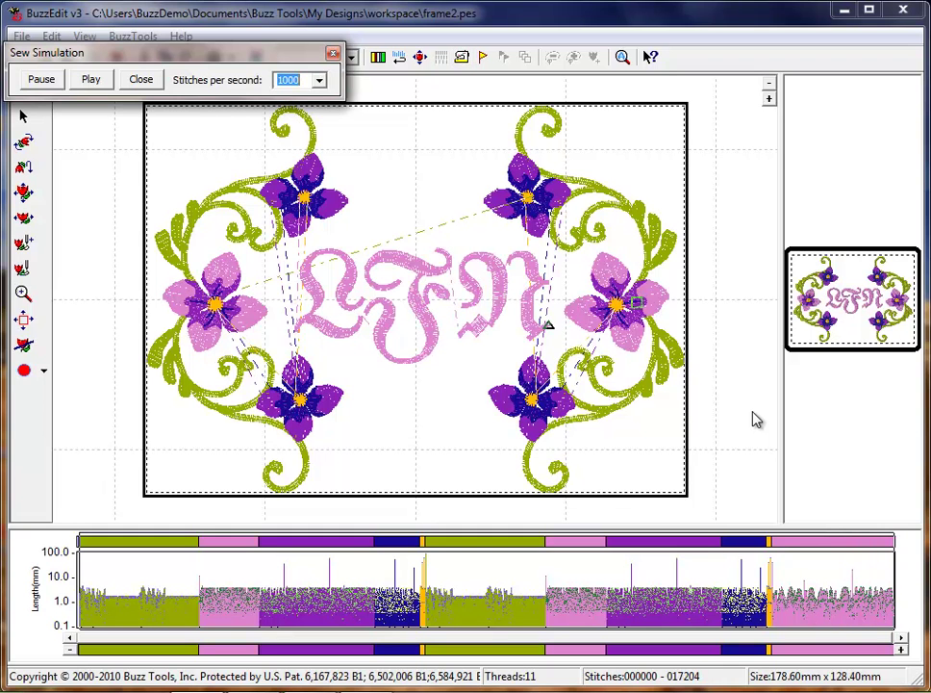
left_click(142, 81)
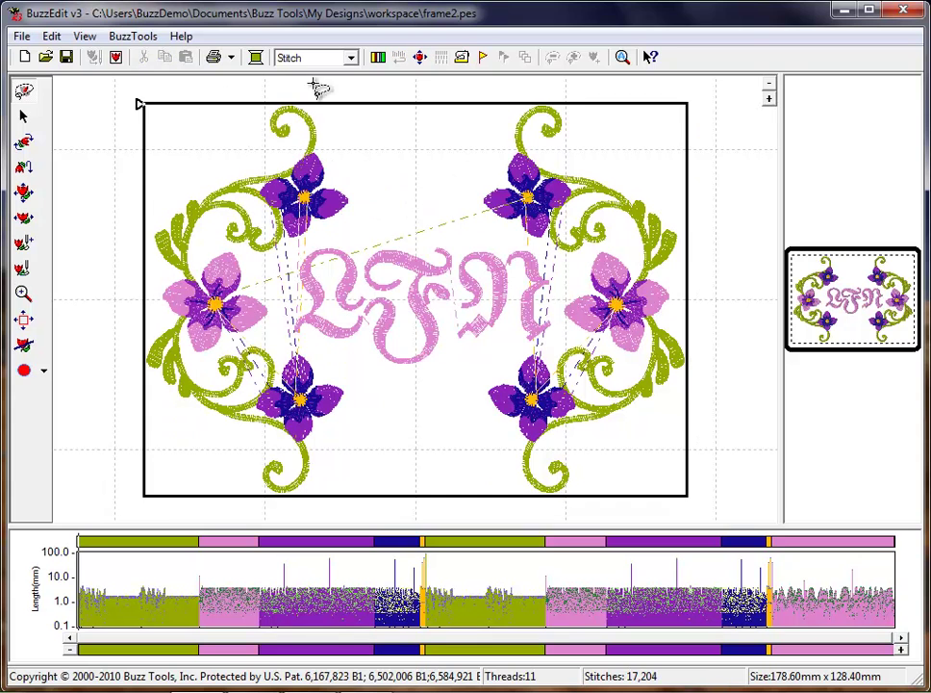
Step: Sort colours to cut thread changes from 11 to 5, then check the actual-size preview
left_click(379, 58)
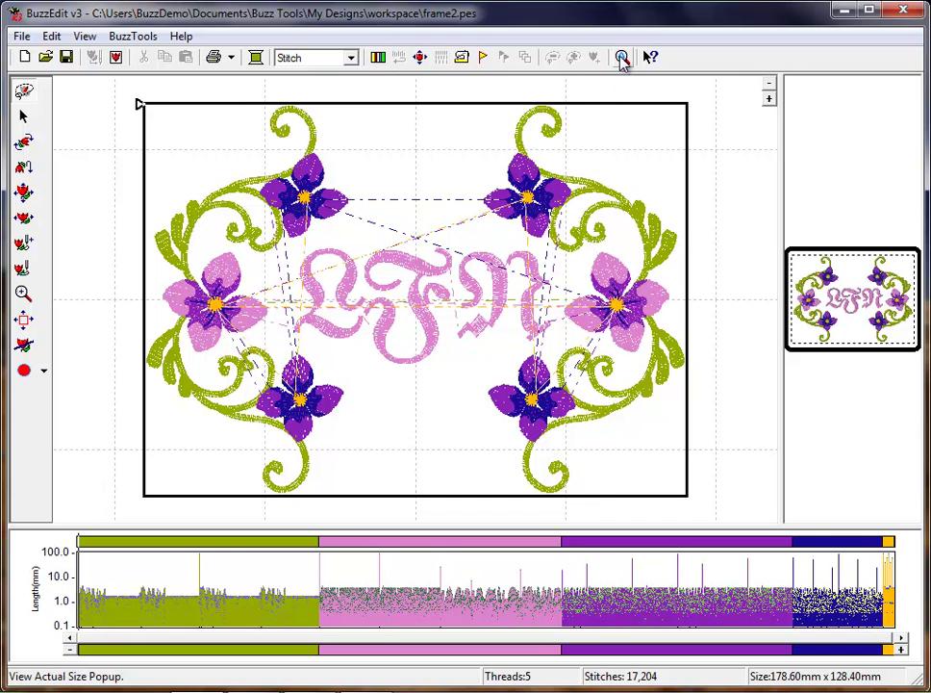
left_click(622, 59)
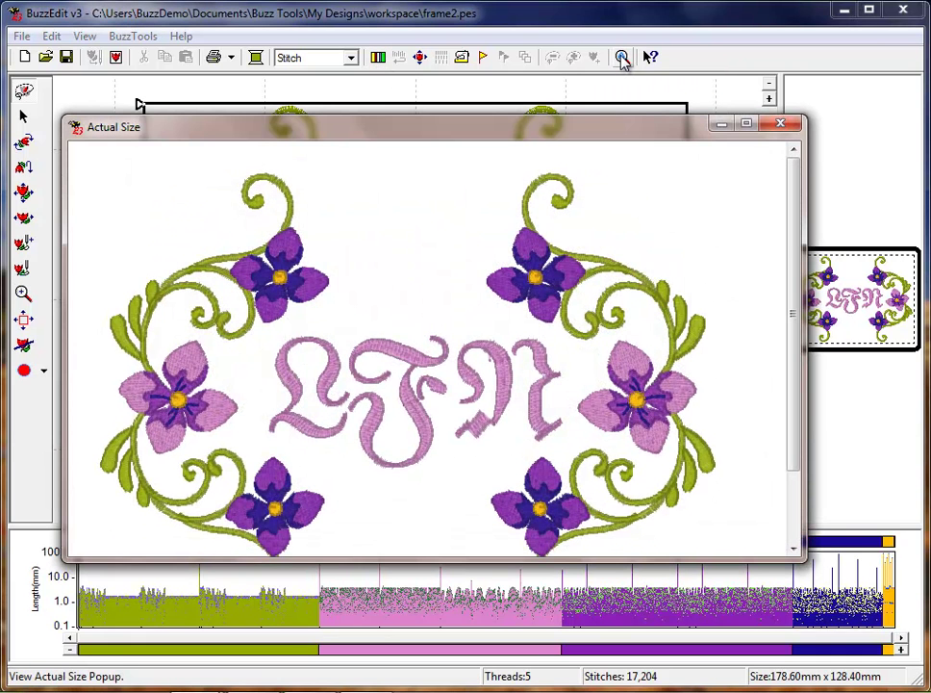
left_click(780, 124)
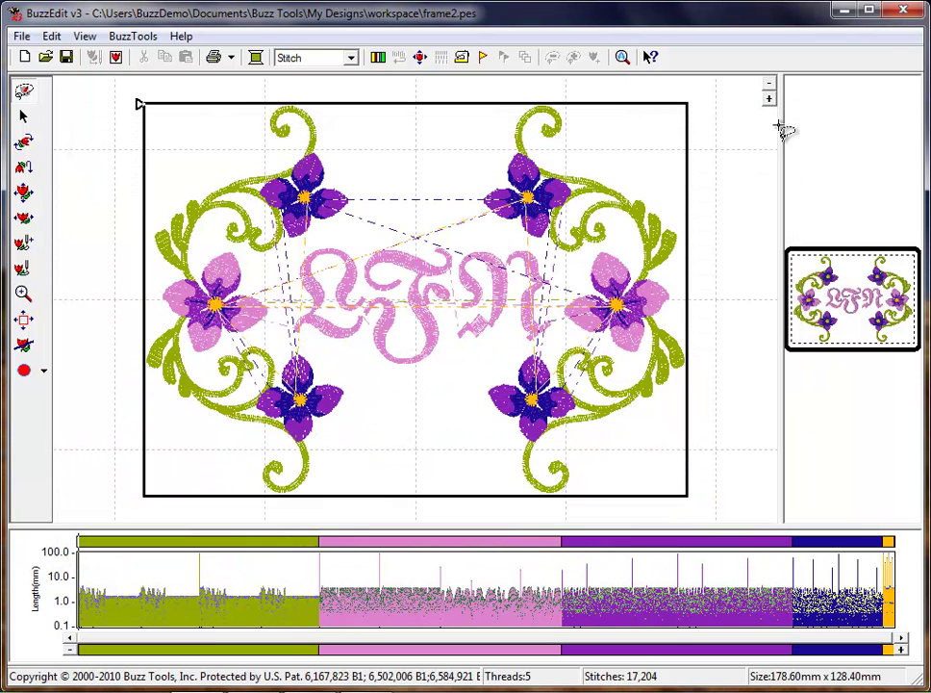
left_click(232, 59)
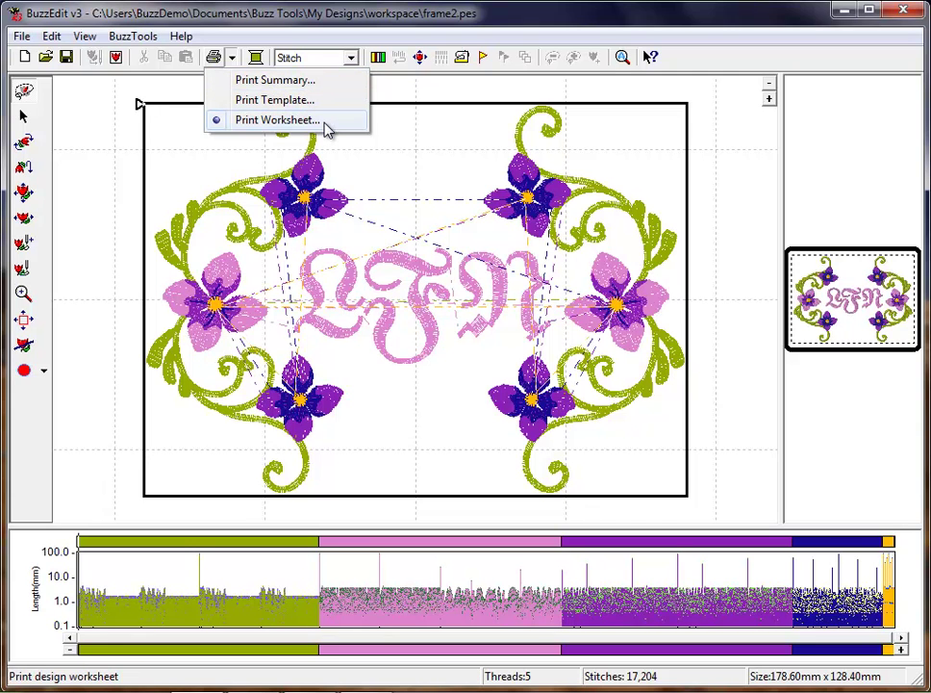
left_click(392, 117)
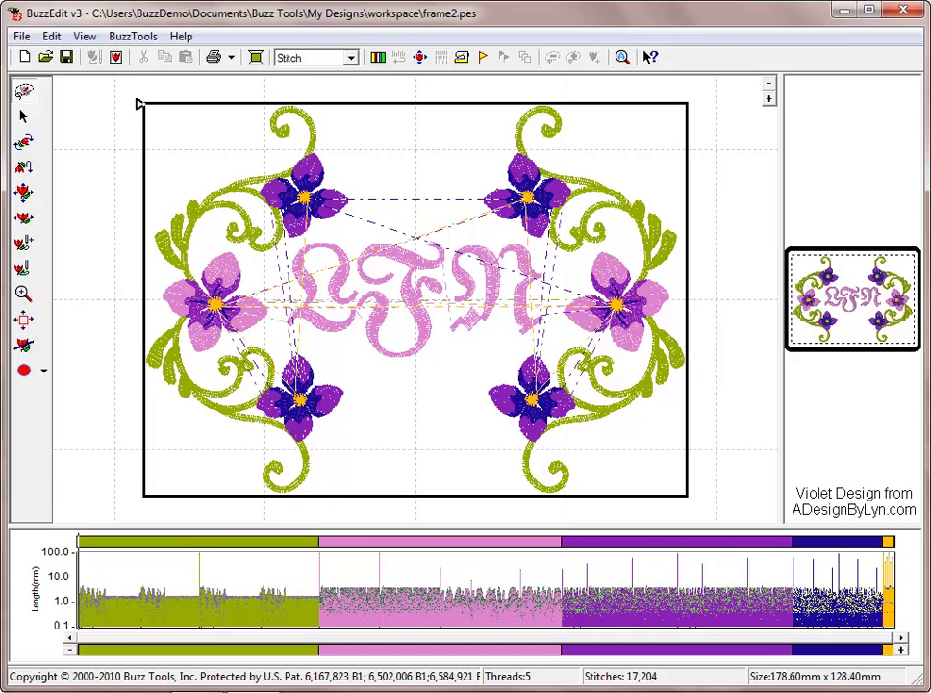